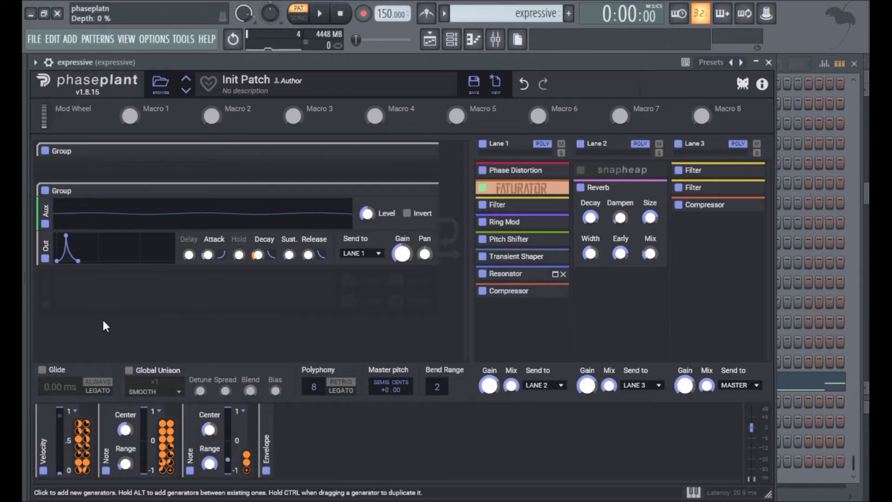
Open the piano roll to view the expressive pattern's melody notes and velocities.
left_click(473, 40)
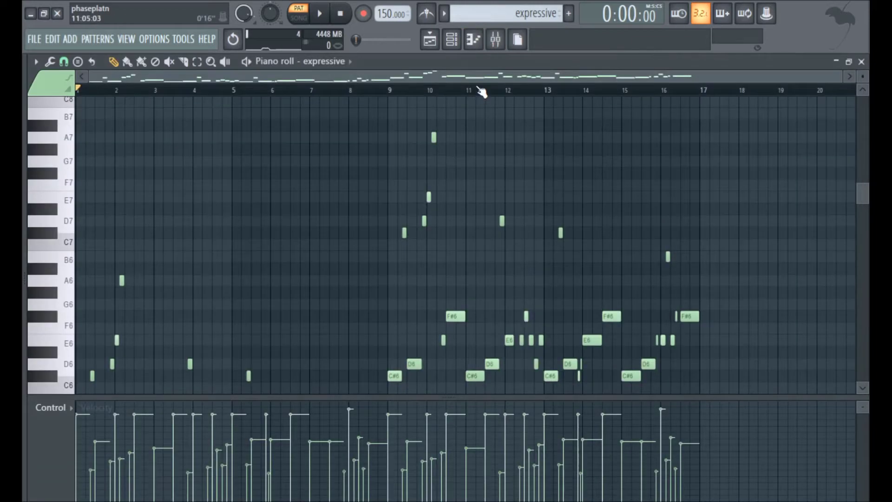
Scroll through the expressive notes, then reopen the expressive channel's Phase Plant from the Channel rack.
scroll(493, 186, "down", 3)
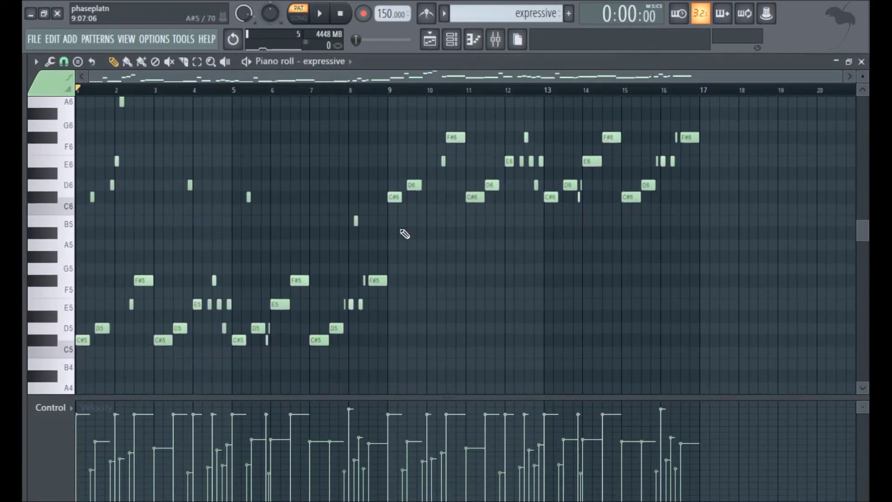
scroll(400, 250, "up", 1)
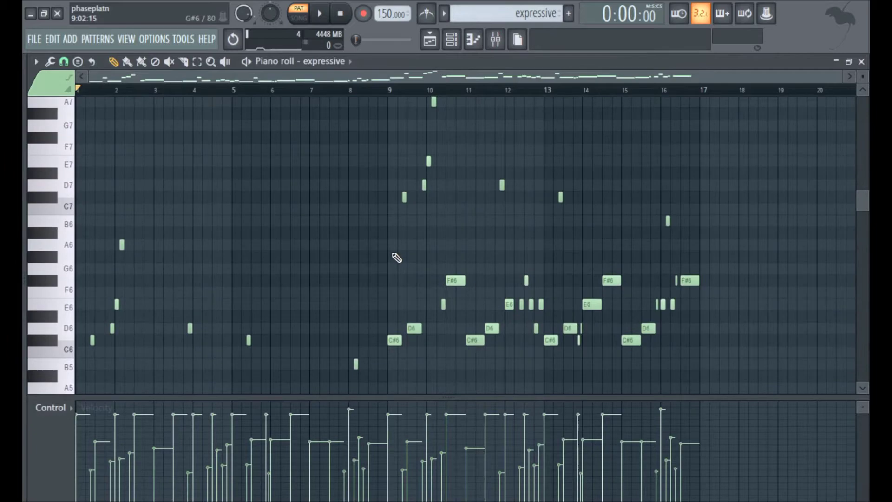
scroll(397, 256, "up", 3)
scroll(397, 256, "down", 8)
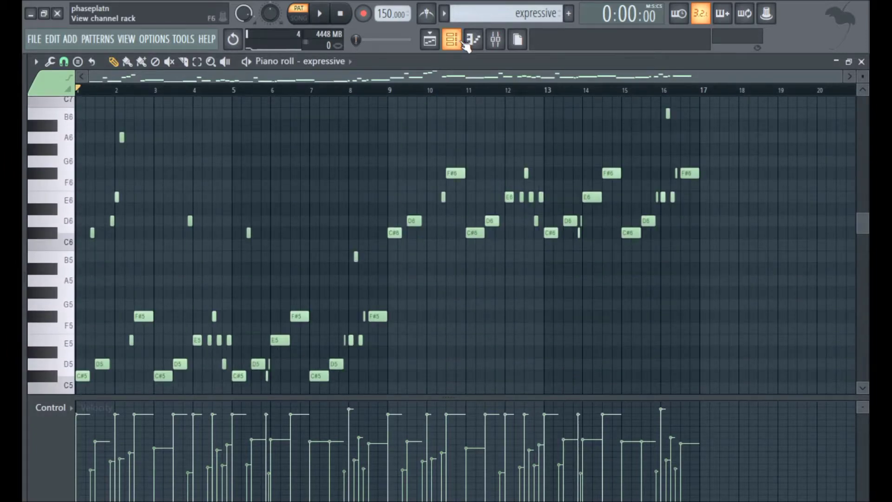
left_click(465, 45)
left_click(257, 386)
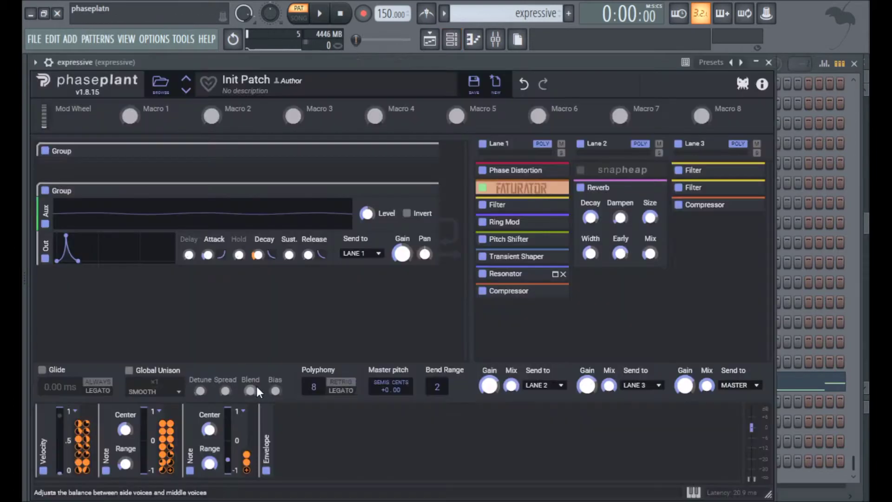
Play the song and stop it, then expand the first generator Group.
left_click(325, 14)
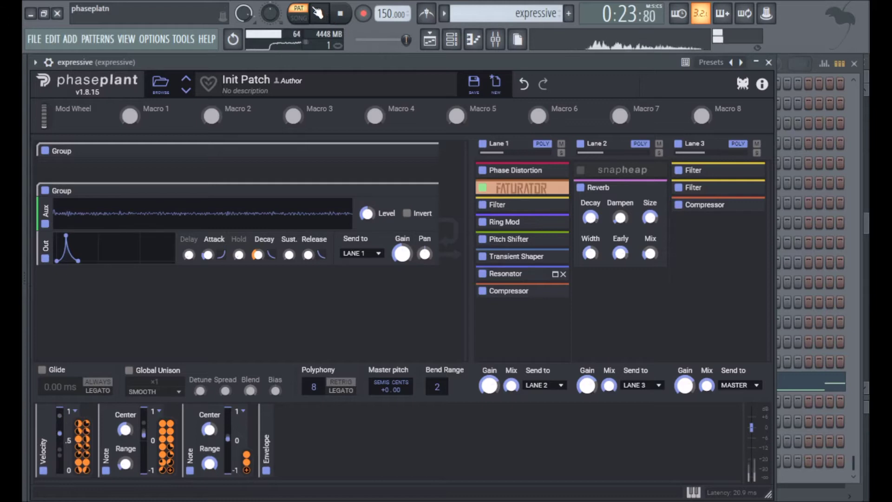
left_click(344, 17)
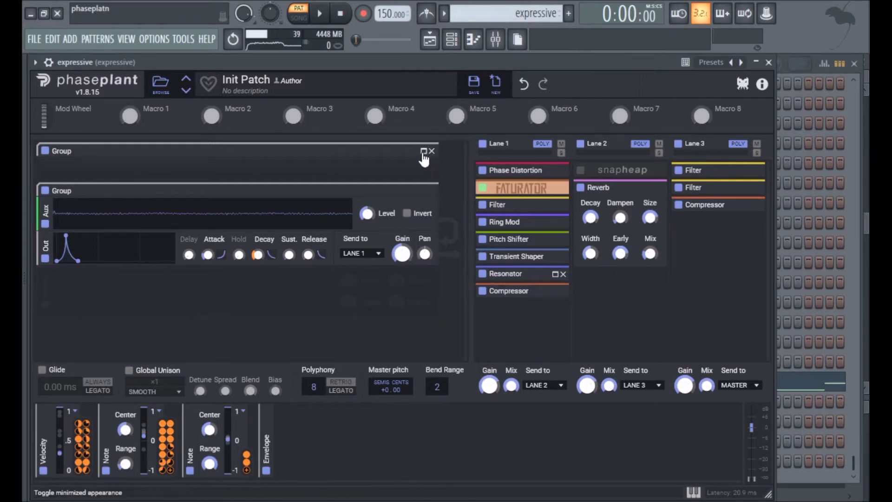
left_click(424, 152)
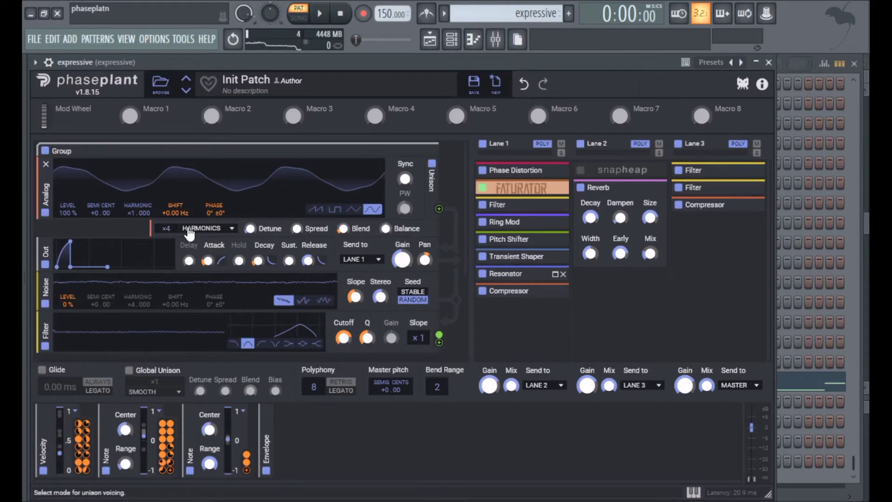
Inspect the generator knobs' modulation and invert the Attack velocity modulation from 41% to -41%.
mouse_move(355, 239)
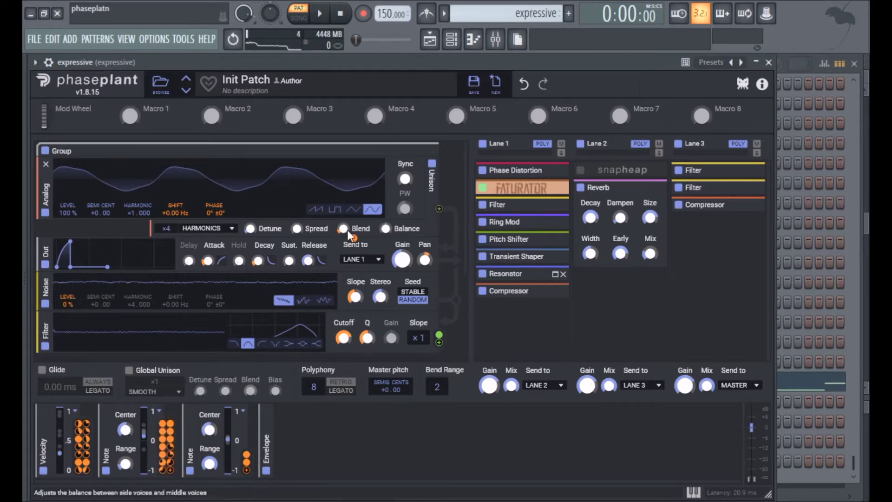
mouse_move(173, 218)
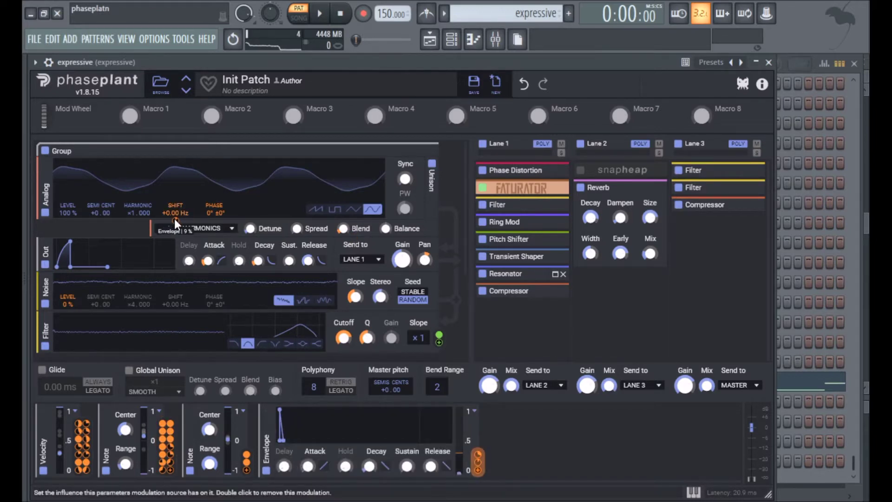
mouse_move(215, 219)
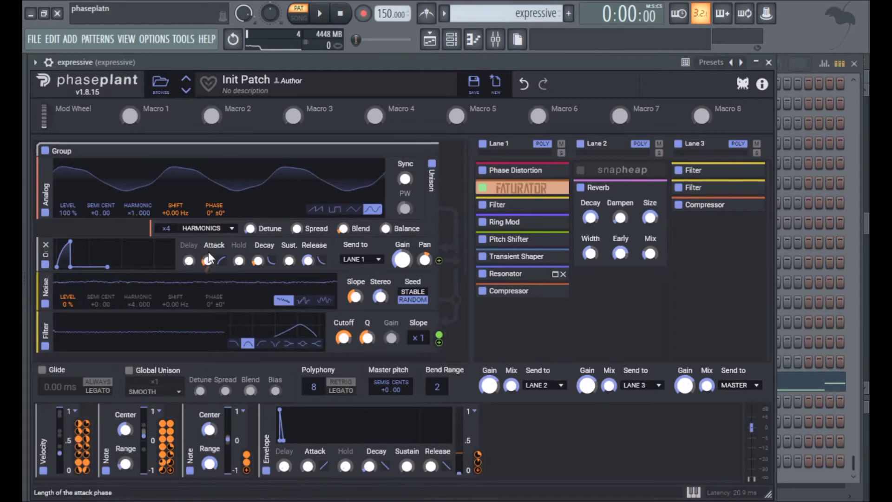
mouse_move(208, 272)
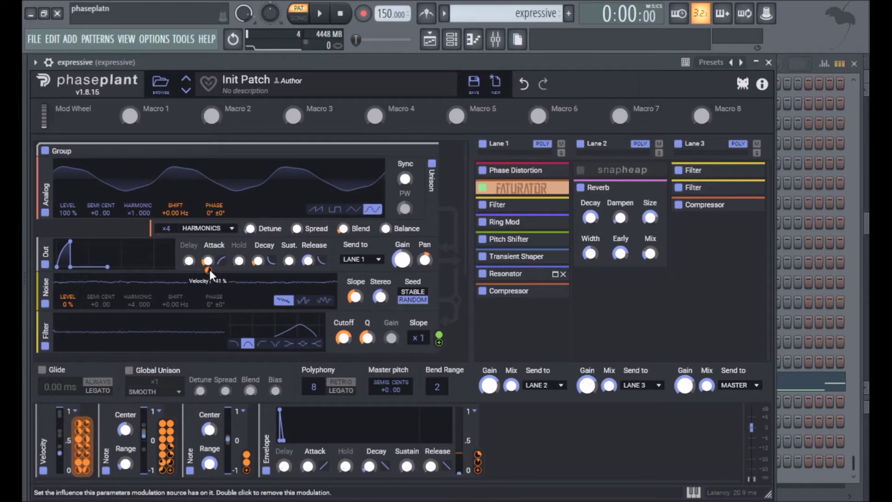
left_click_drag(210, 270, 210, 297)
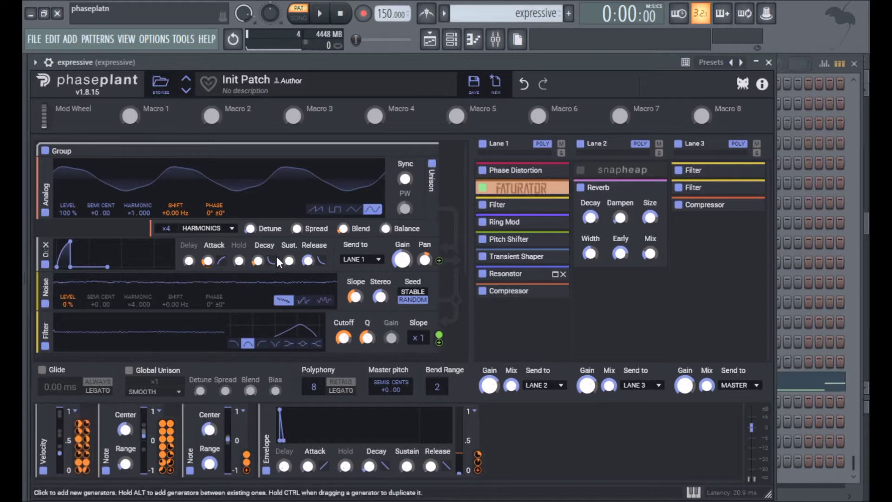
mouse_move(259, 271)
scroll(116, 280, "down", 1)
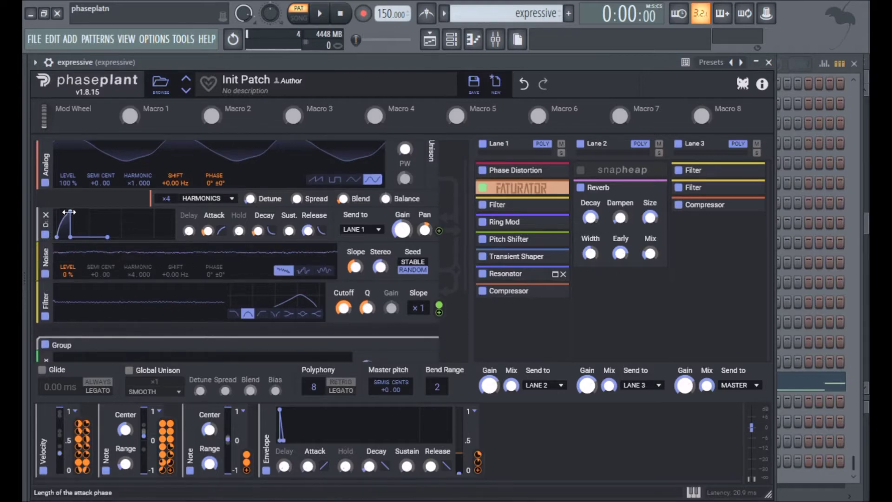
scroll(450, 253, "up", 1)
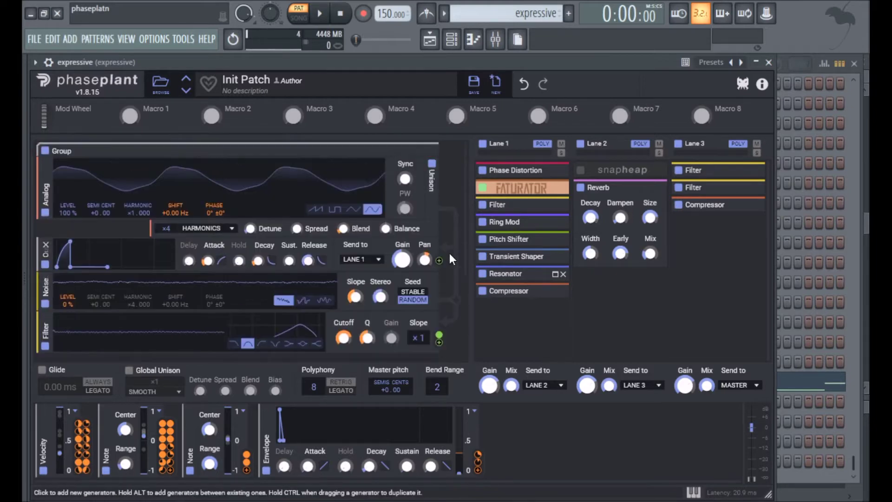
mouse_move(425, 269)
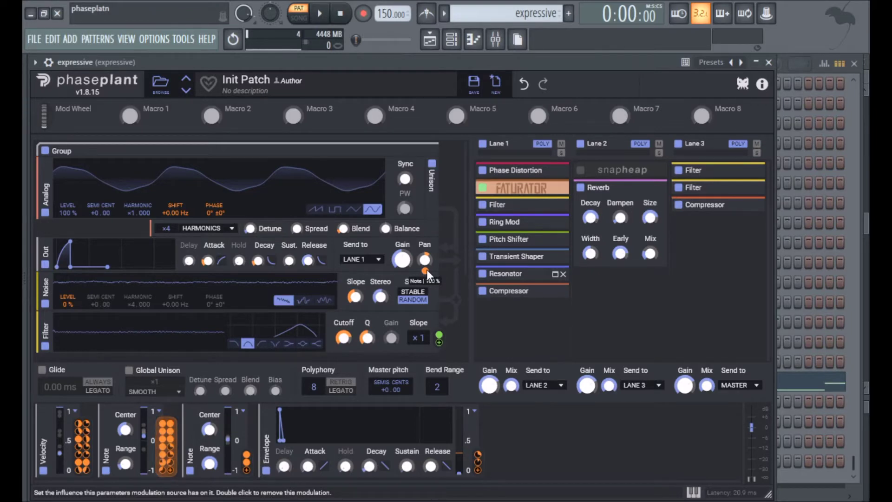
scroll(465, 210, "down", 1)
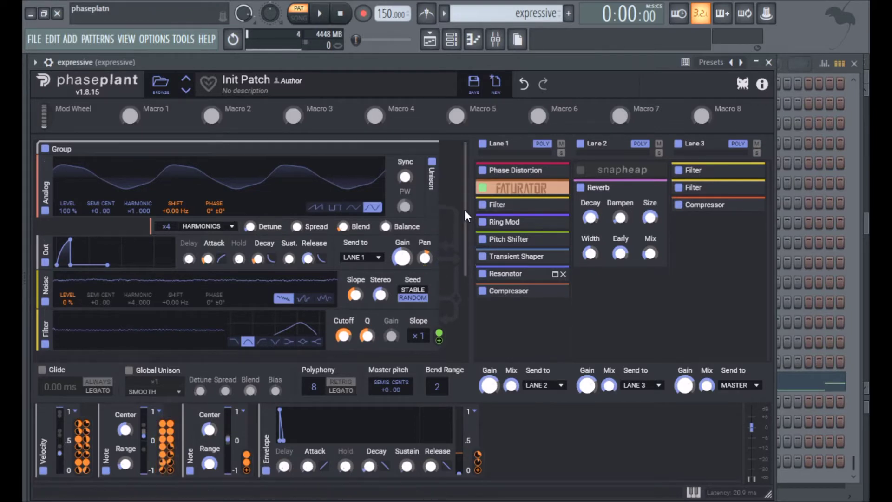
left_click_drag(465, 225, 454, 279)
mouse_move(68, 192)
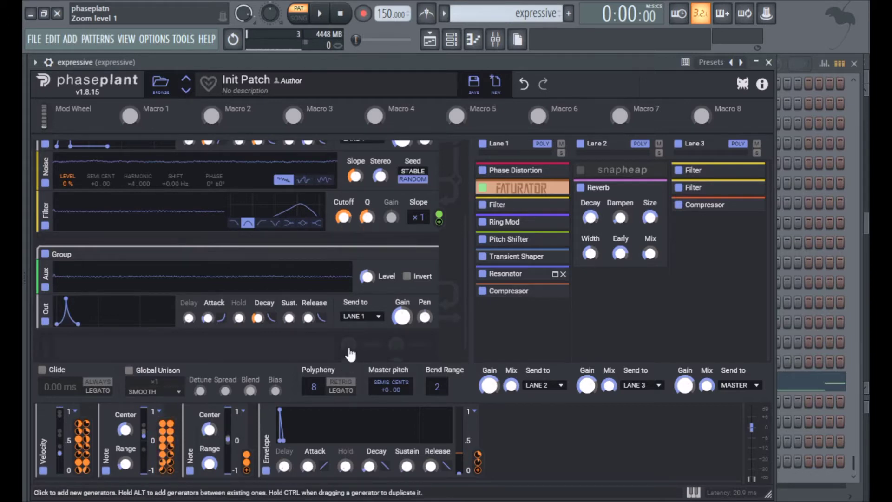
scroll(352, 352, "down", 1)
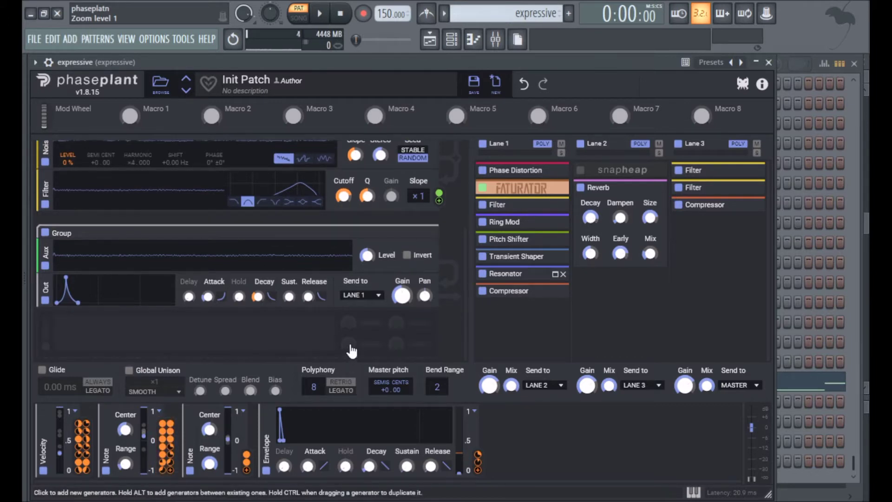
left_click_drag(439, 193, 201, 263)
scroll(201, 263, "up", 3)
scroll(205, 265, "down", 3)
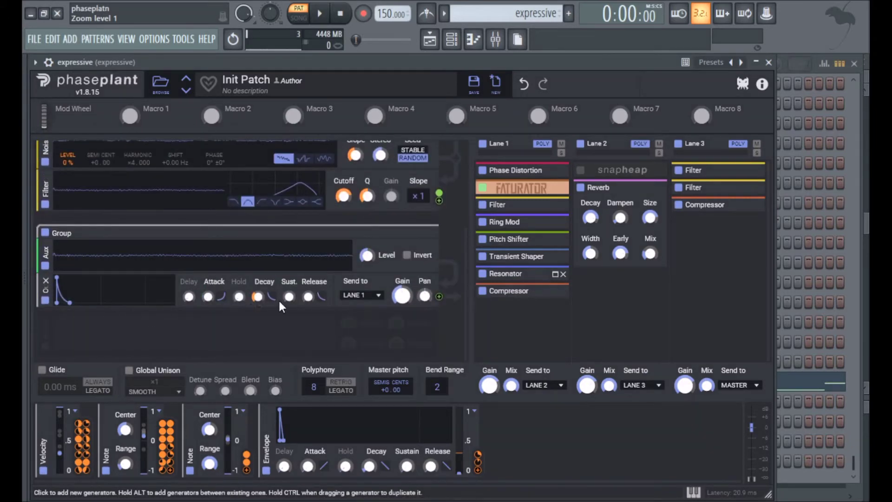
mouse_move(261, 305)
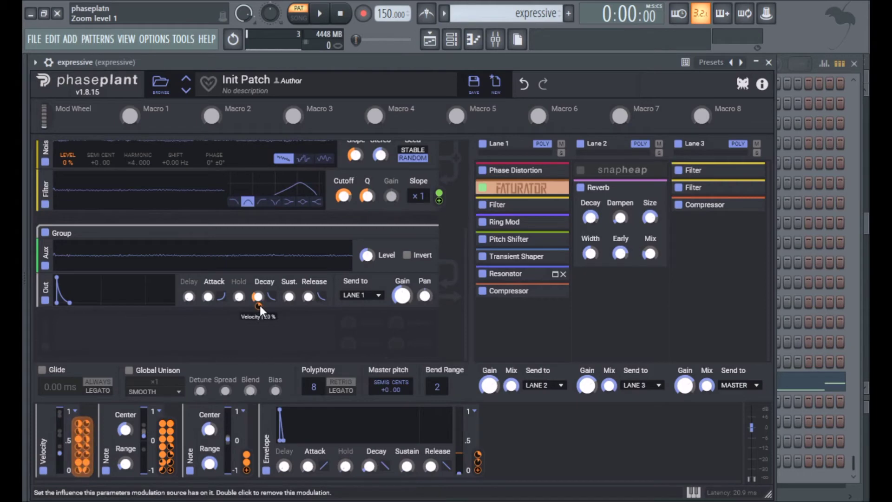
scroll(434, 200, "up", 7)
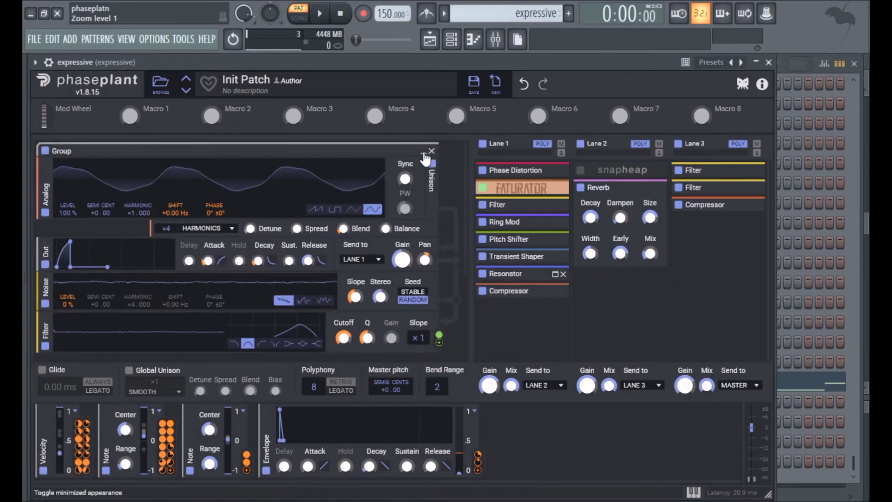
left_click(424, 155)
Collapse the second Group and expand Lane 1's Phase Distortion to check Drive, Tone and Mix modulation.
left_click(424, 192)
left_click(556, 173)
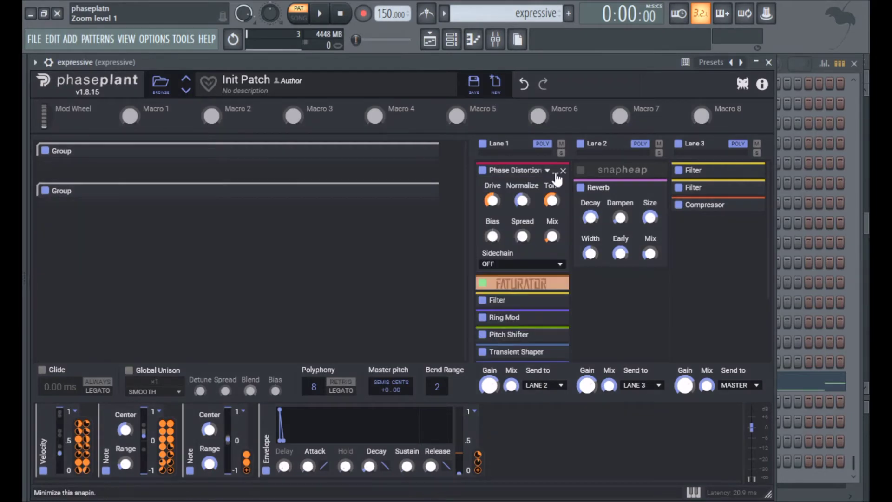
mouse_move(492, 211)
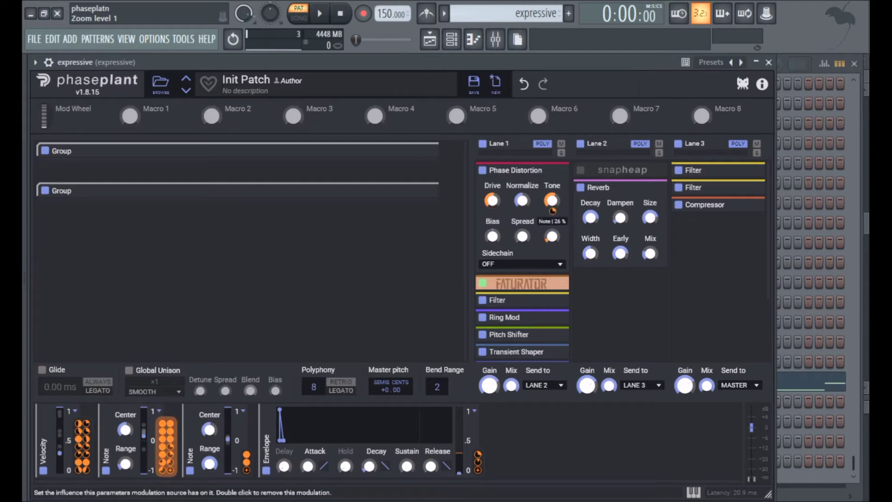
mouse_move(556, 244)
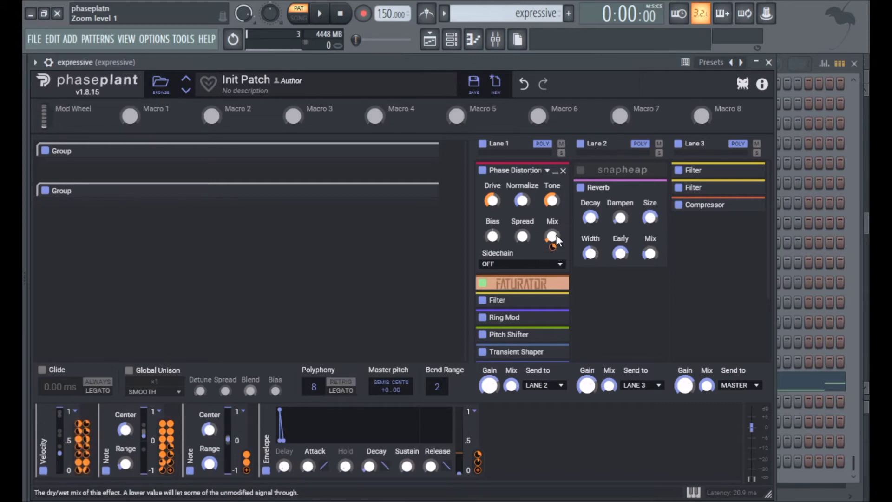
Expand Lane 1's Faturator, check modulation on Drive, Fuzz and Color, then collapse it.
left_click(555, 171)
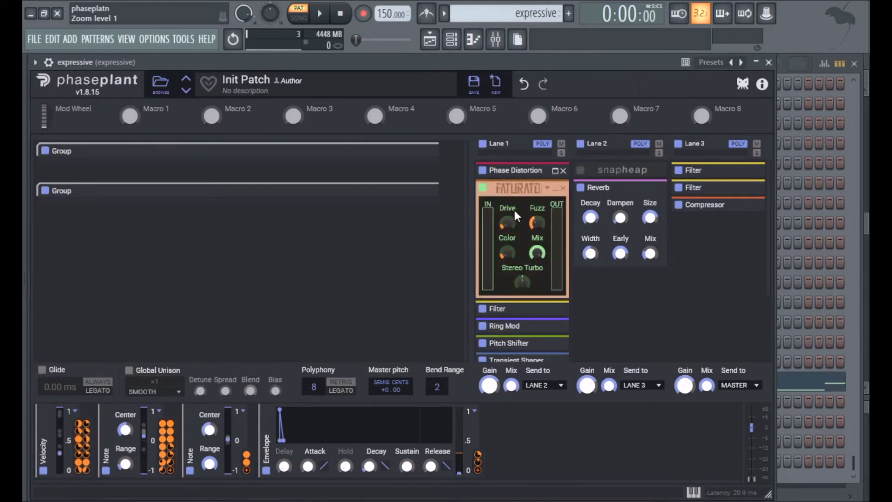
mouse_move(508, 231)
mouse_move(538, 233)
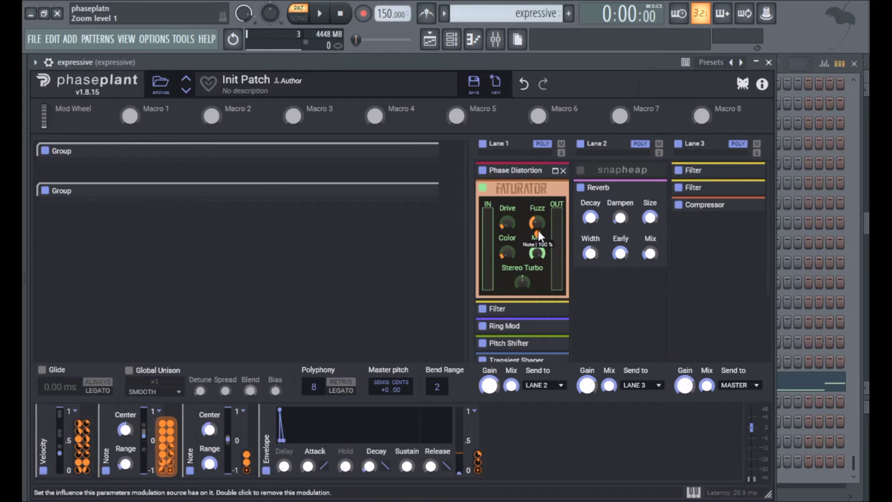
mouse_move(509, 264)
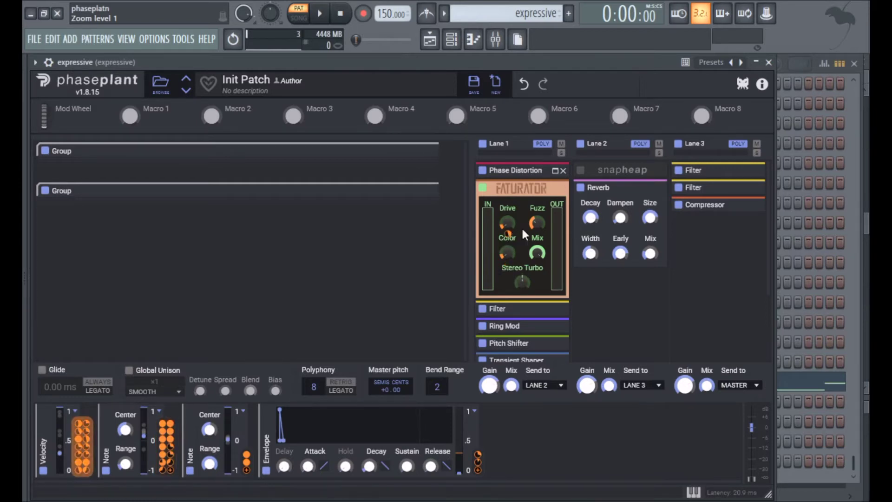
left_click(555, 189)
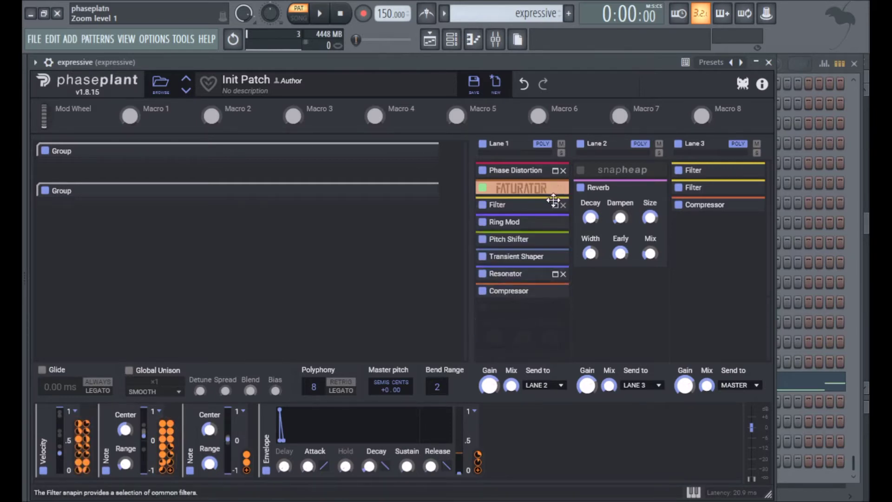
Inspect Lane 1's Filter, collapse it, and expand Ring Mod with its Band-Pass Noise modulator.
left_click(554, 205)
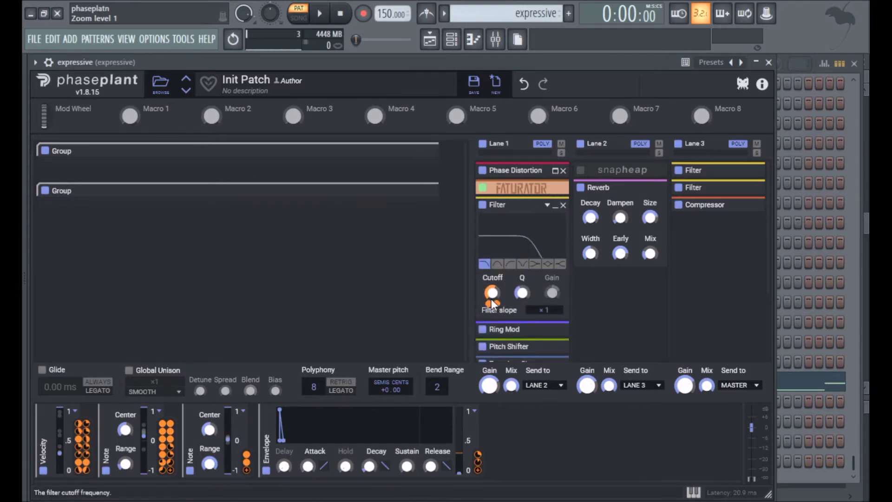
mouse_move(490, 305)
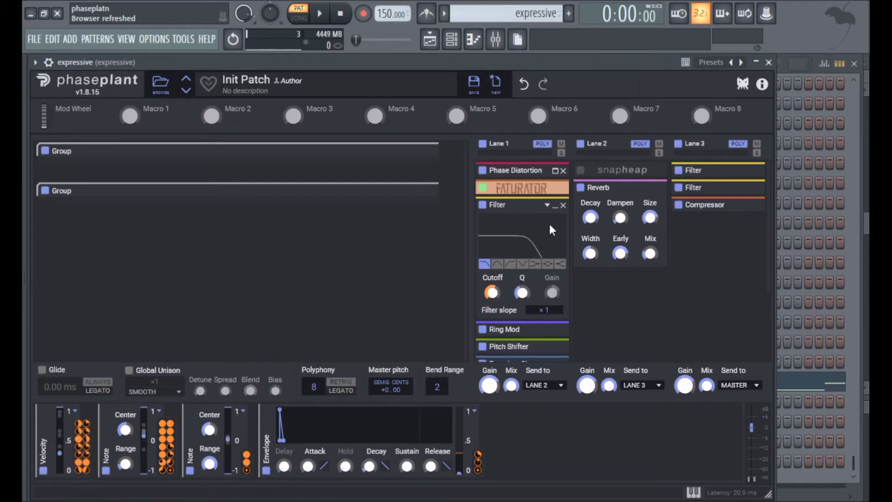
left_click(555, 207)
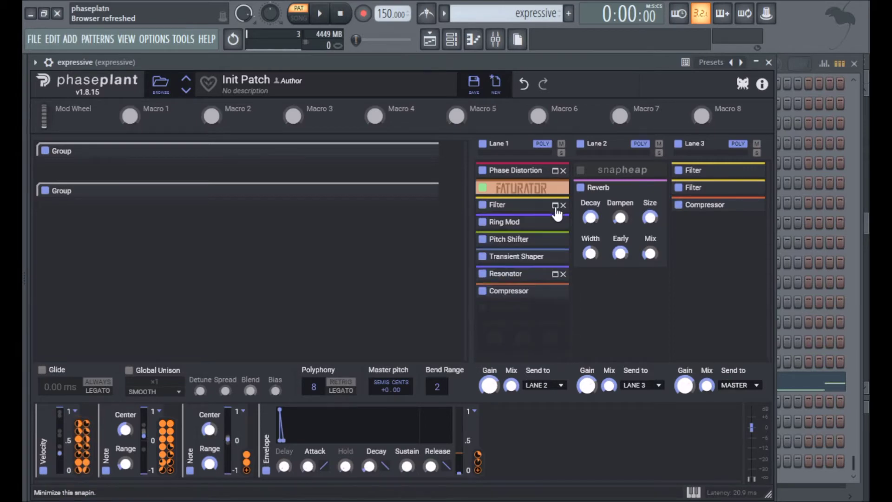
left_click(556, 223)
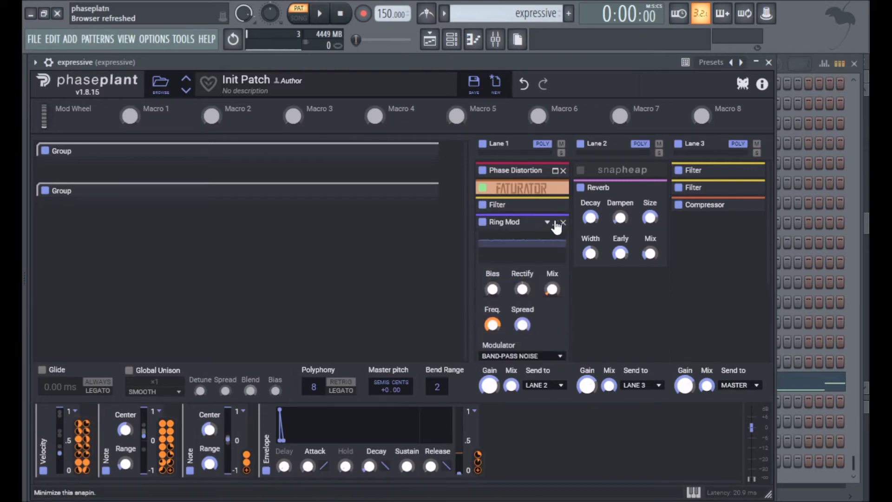
Review Lane 1's Ring Mod controls and collapse it again.
scroll(552, 260, "down", 1)
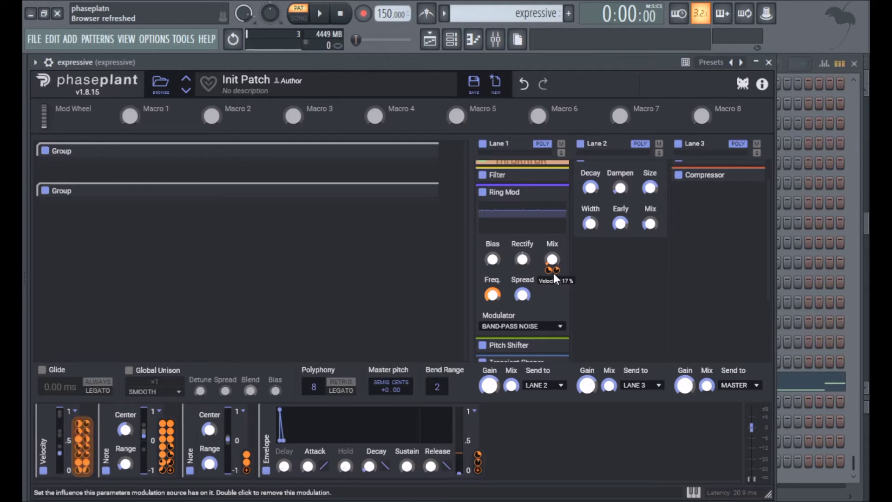
left_click(556, 195)
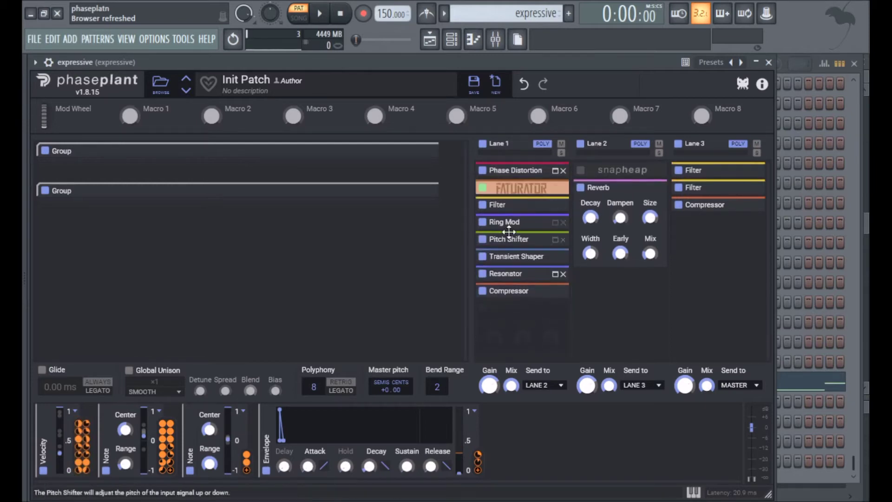
left_click(553, 223)
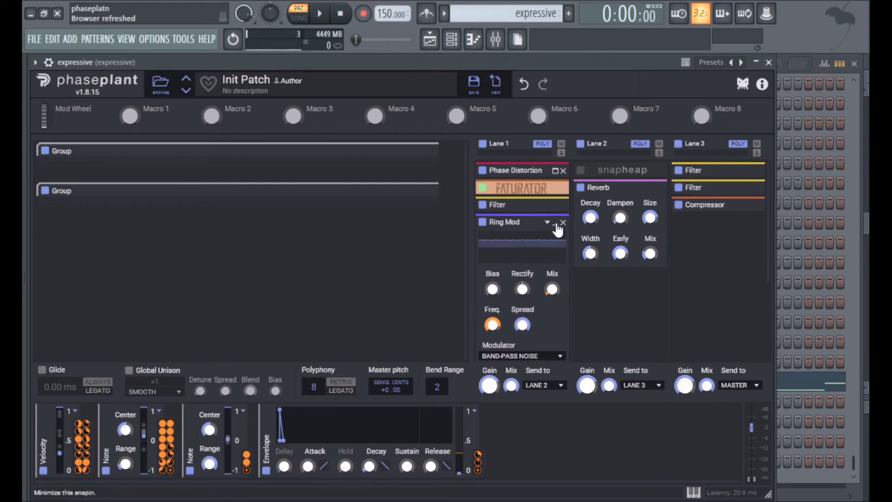
left_click(555, 224)
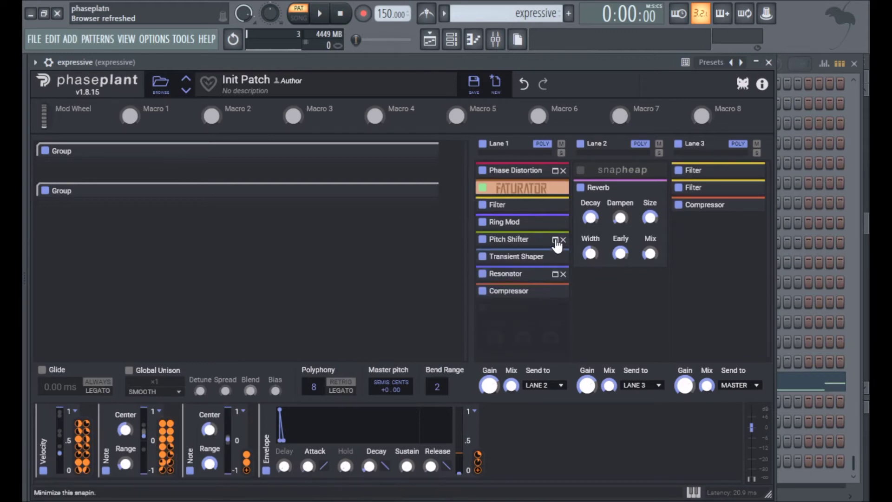
Inspect the Pitch Shifter at +12.00 and its Mix velocity modulation, then collapse it.
left_click(555, 240)
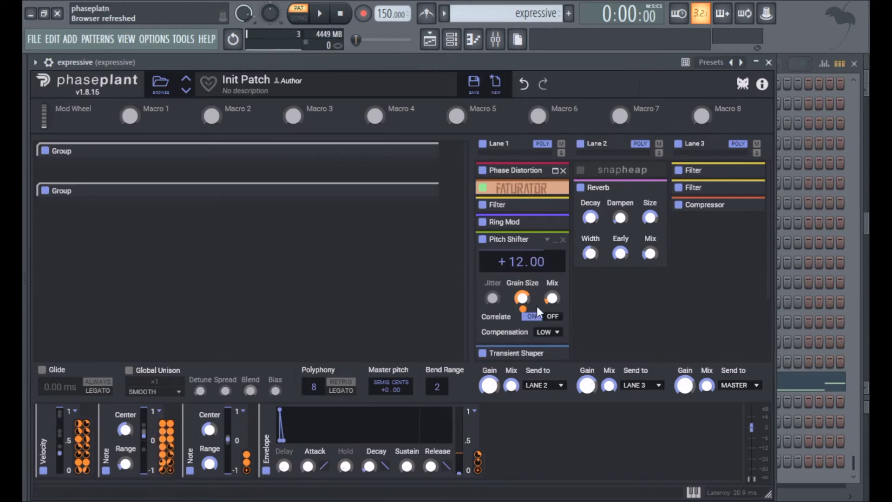
mouse_move(553, 309)
left_click(555, 240)
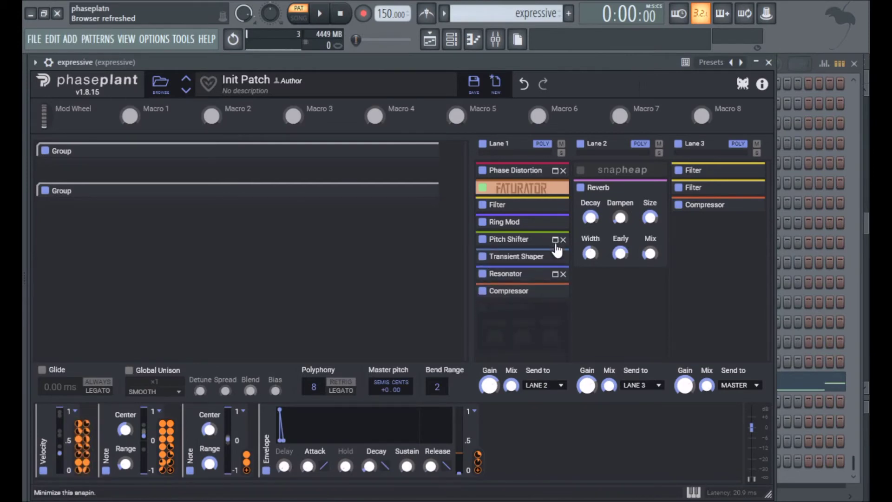
left_click(556, 240)
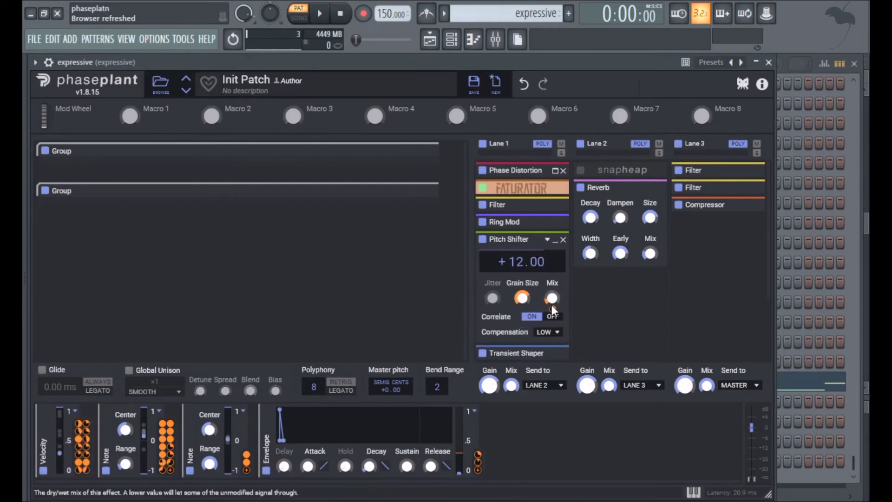
mouse_move(552, 309)
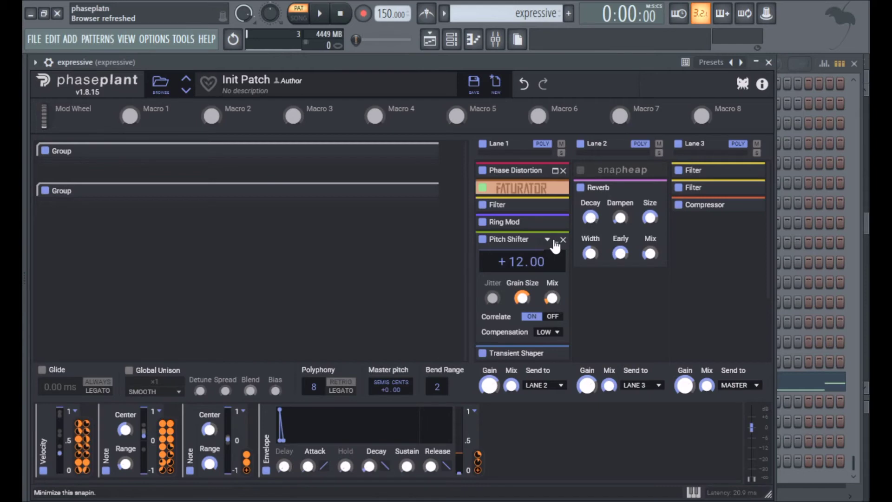
left_click(556, 242)
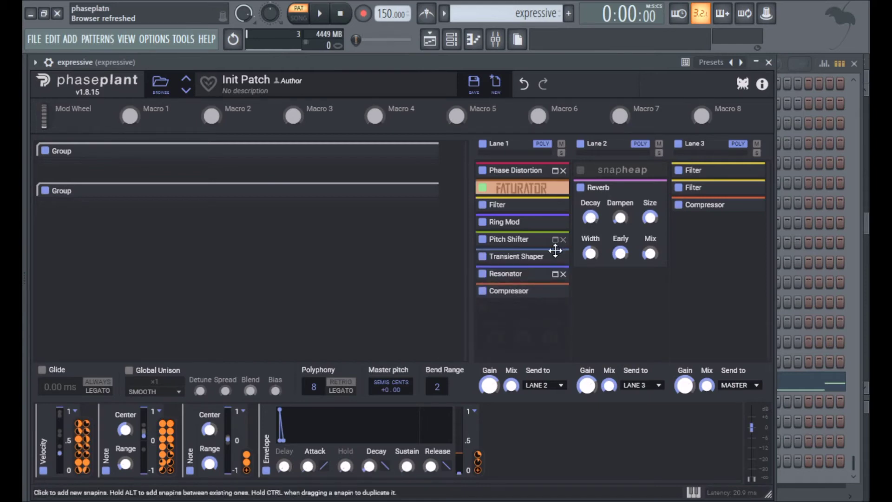
Check Transient Shaper and Resonator velocity modulation, then expand Lane 1's Compressor.
left_click(555, 257)
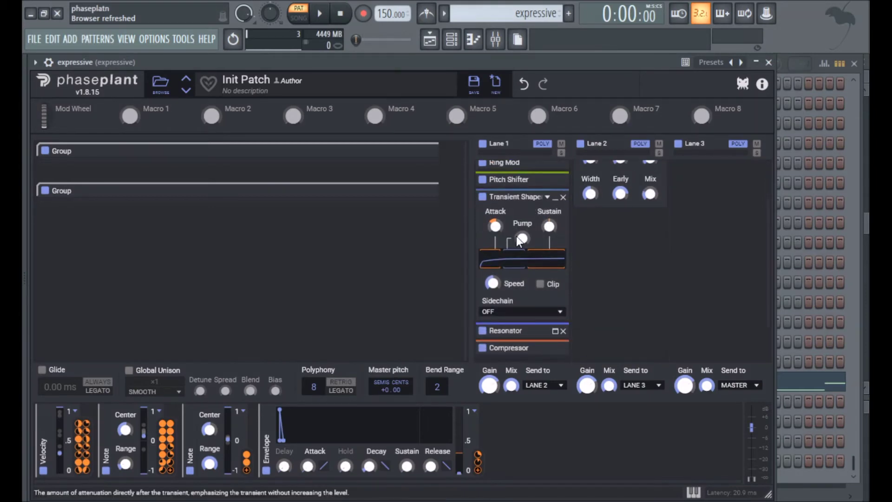
mouse_move(498, 236)
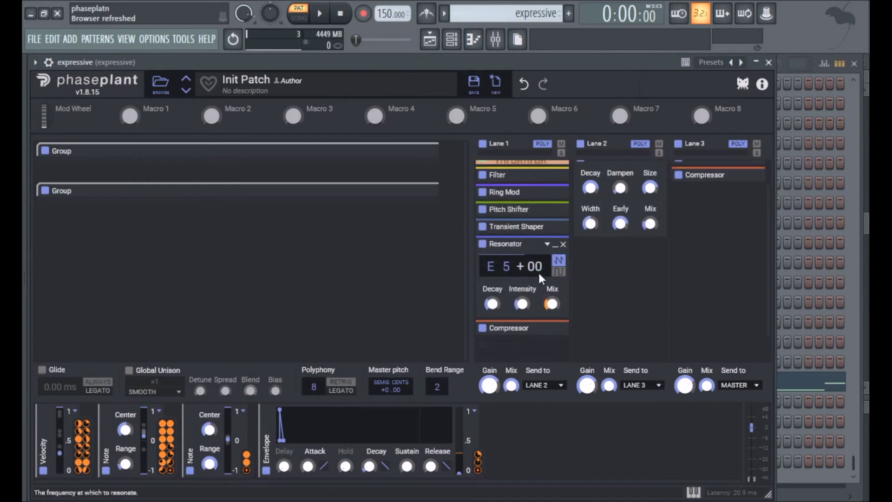
mouse_move(554, 318)
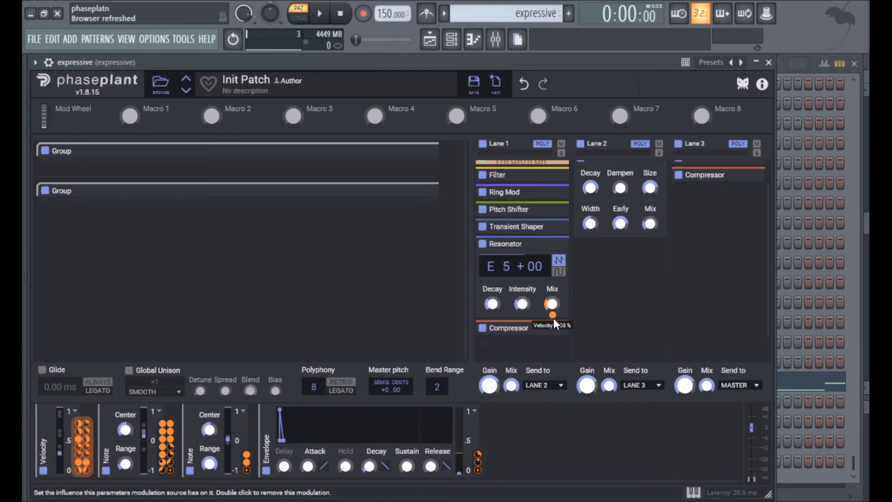
left_click(509, 328)
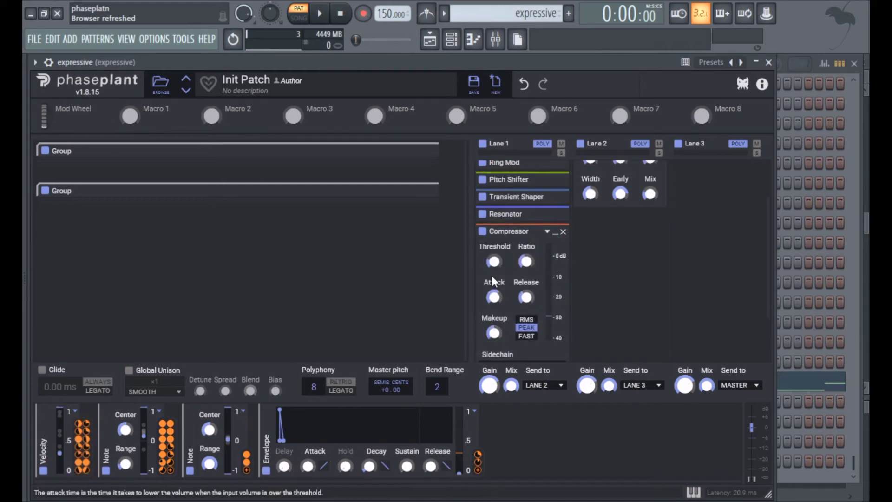
Collapse the Compressor, peek at Lane 2's Snap Heap editor, then expand Lane 3's first Filter.
left_click(555, 237)
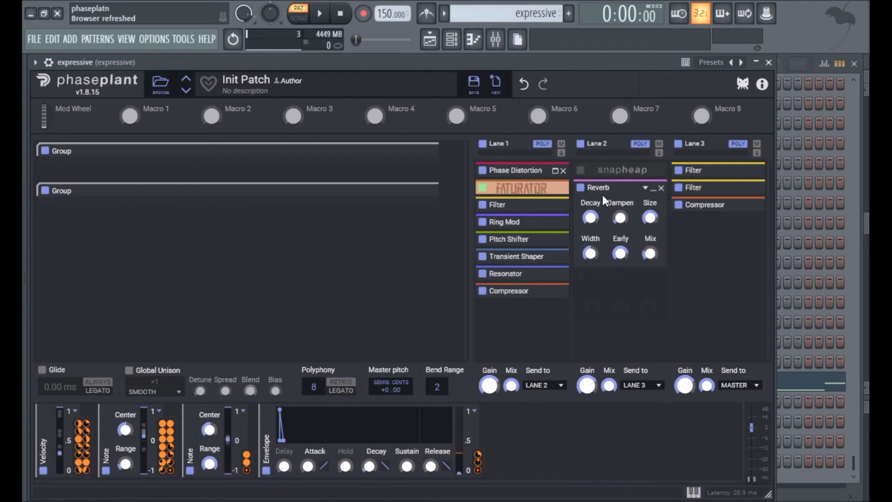
left_click(654, 172)
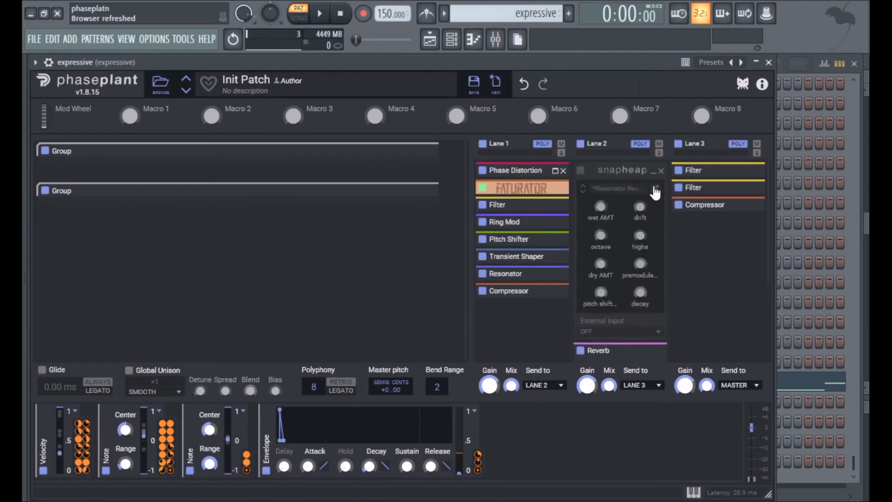
left_click(655, 191)
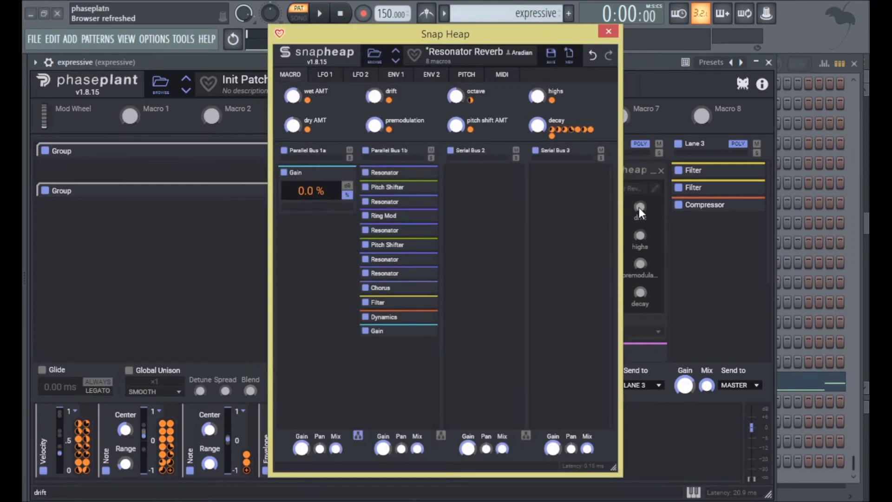
left_click(612, 32)
left_click(653, 177)
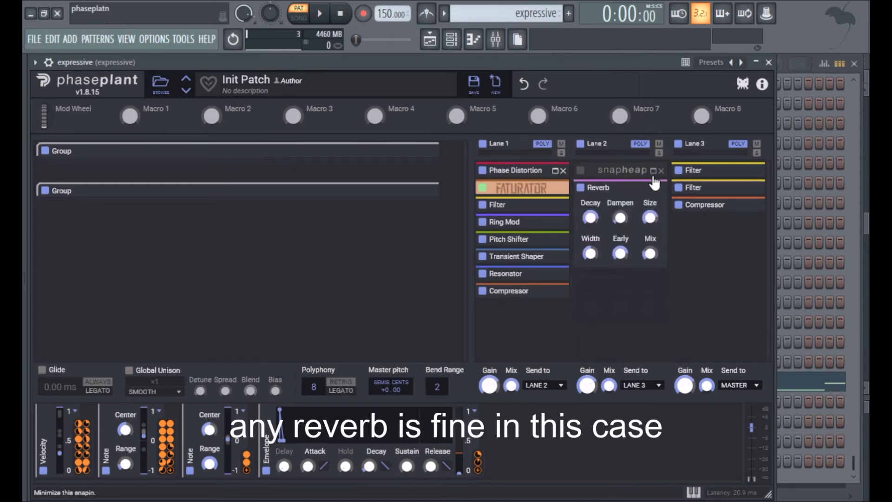
left_click(714, 165)
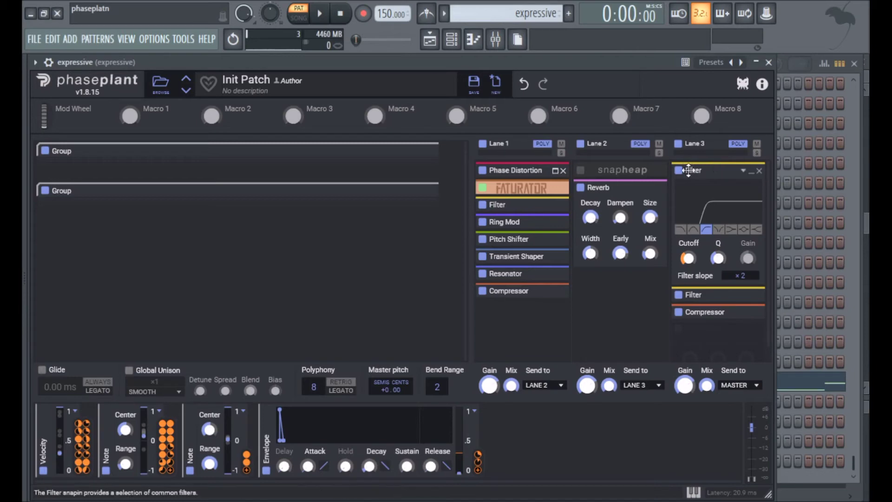
Collapse Lane 3's first Filter, review the second Filter's note-modulated Gain, then collapse it too.
mouse_move(689, 273)
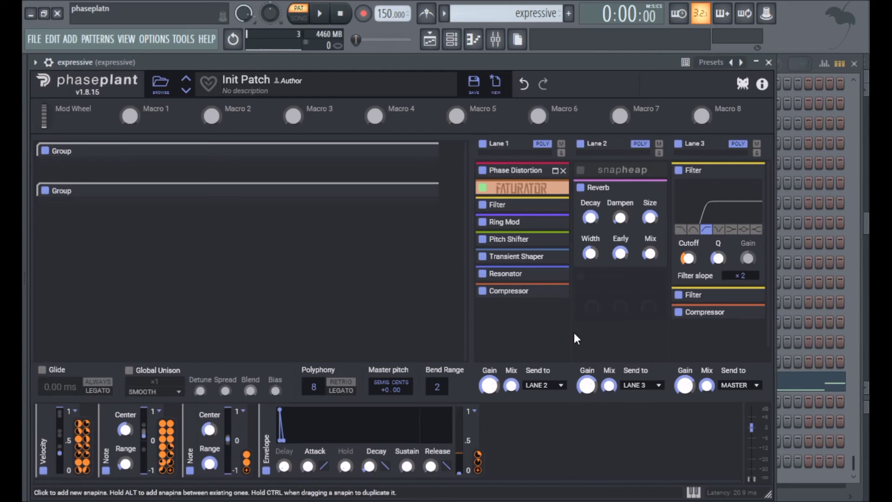
left_click(751, 170)
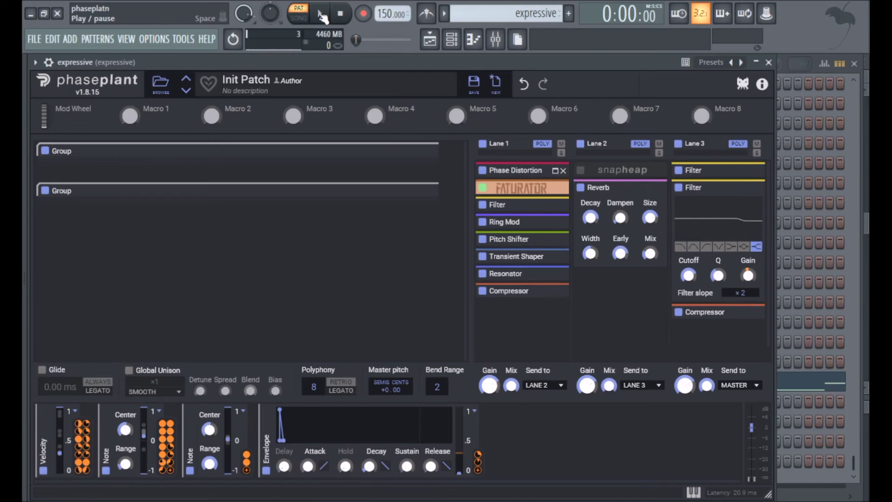
mouse_move(749, 286)
left_click(751, 190)
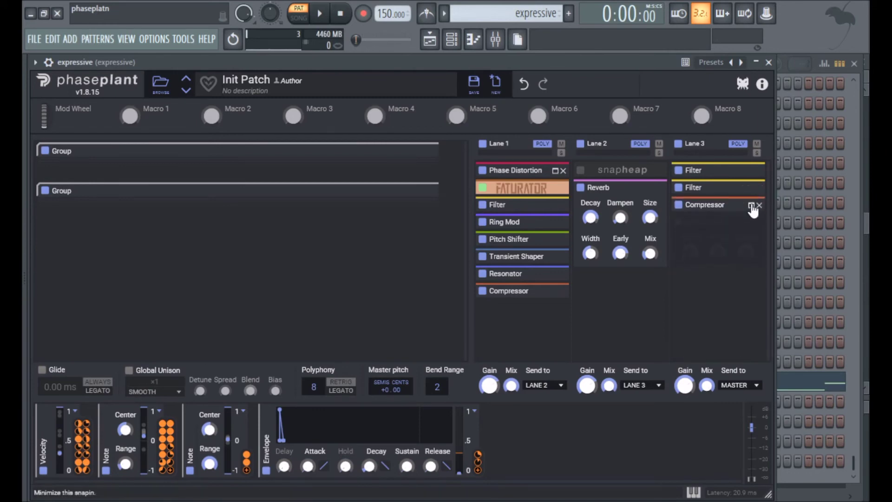
left_click(751, 205)
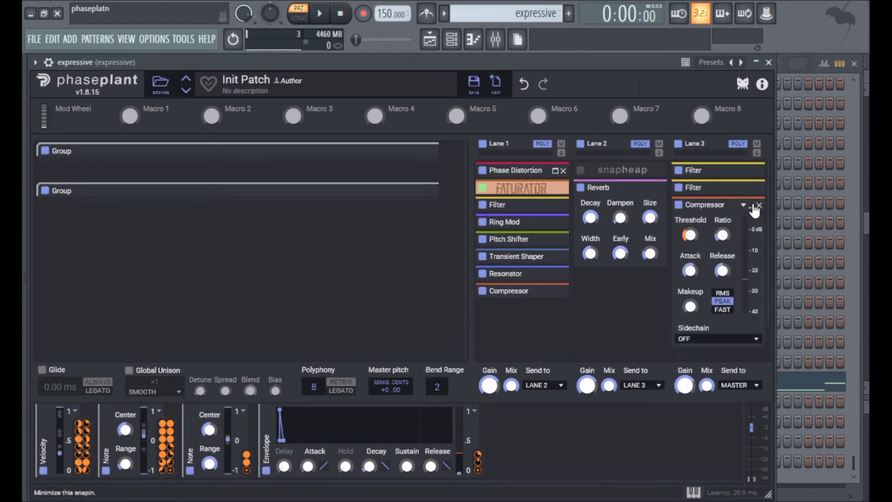
mouse_move(690, 247)
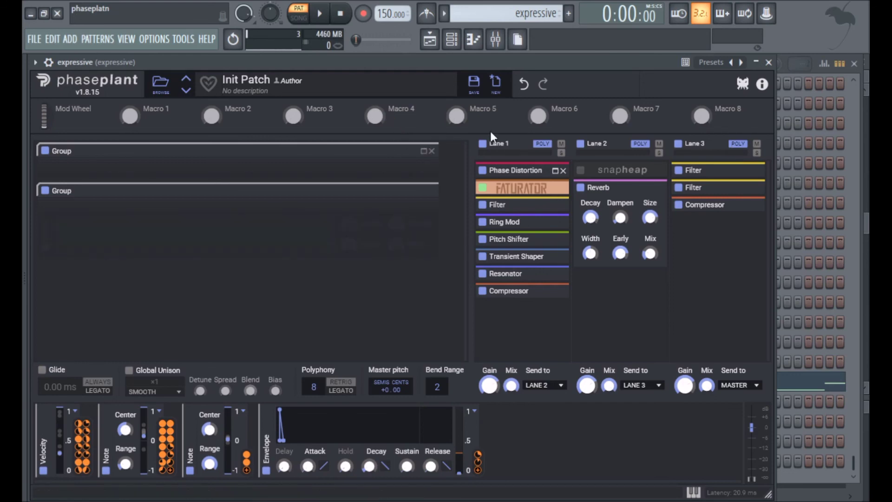
Disable Lanes 1, 2 and 3, stop playback, then re-enable only Lane 1 and play it alone.
left_click(580, 144)
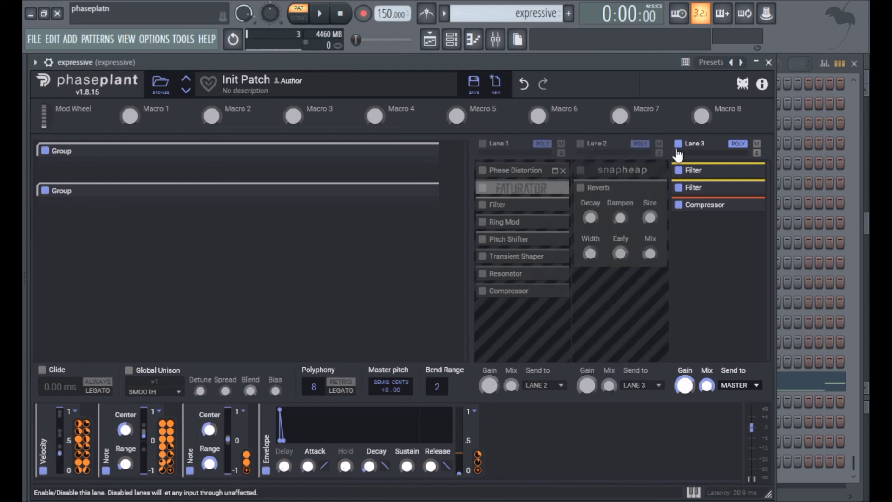
left_click(679, 143)
left_click(319, 13)
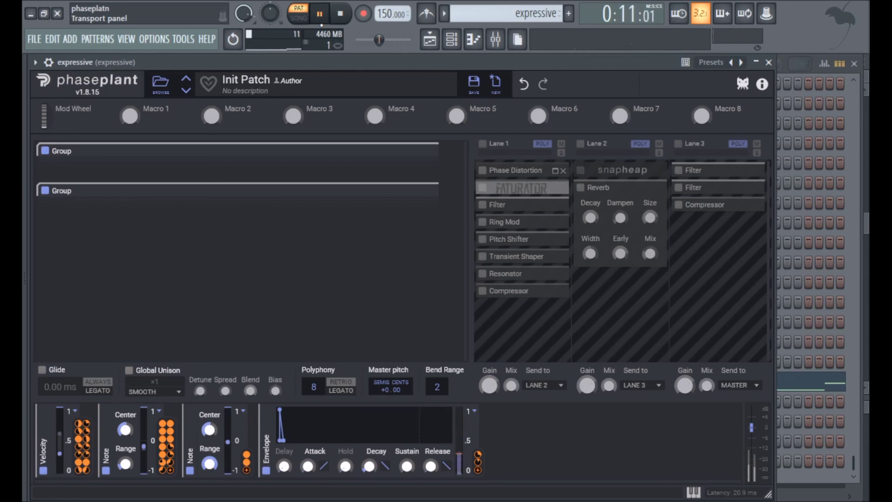
left_click(341, 15)
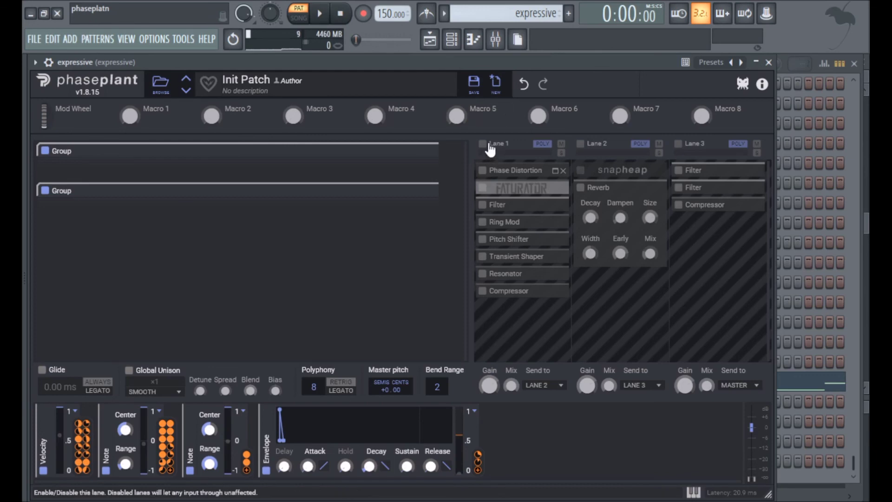
left_click(484, 144)
left_click(325, 15)
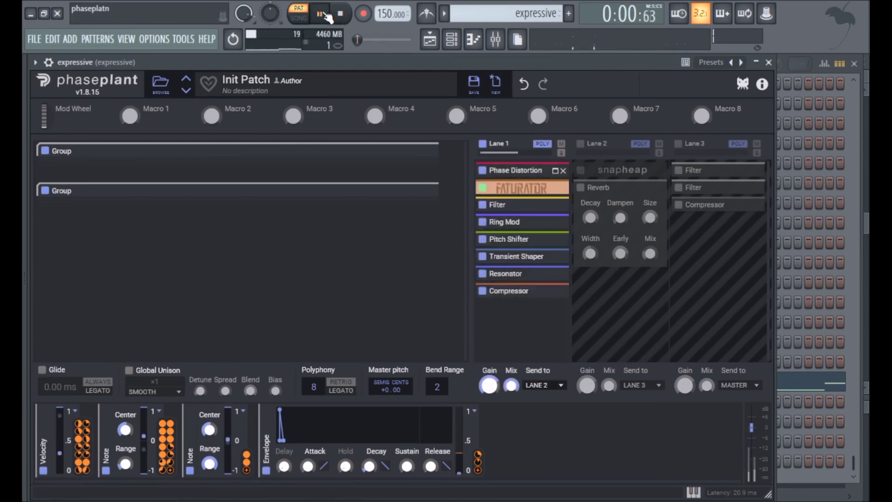